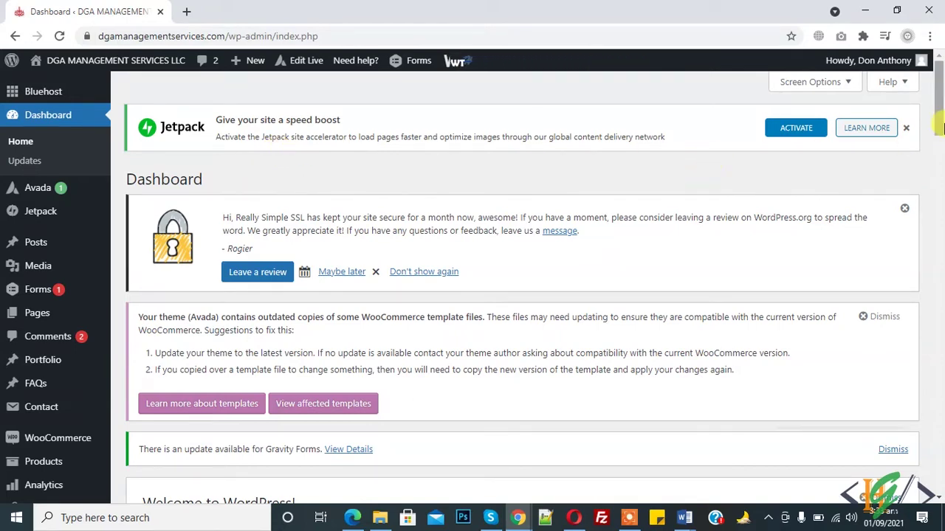
- Open the page for adding new plugins and search for "woocommerce amazon pay"
mouse_move(939, 121)
mouse_down()
mouse_move(939, 259)
mouse_move(942, 118)
mouse_up()
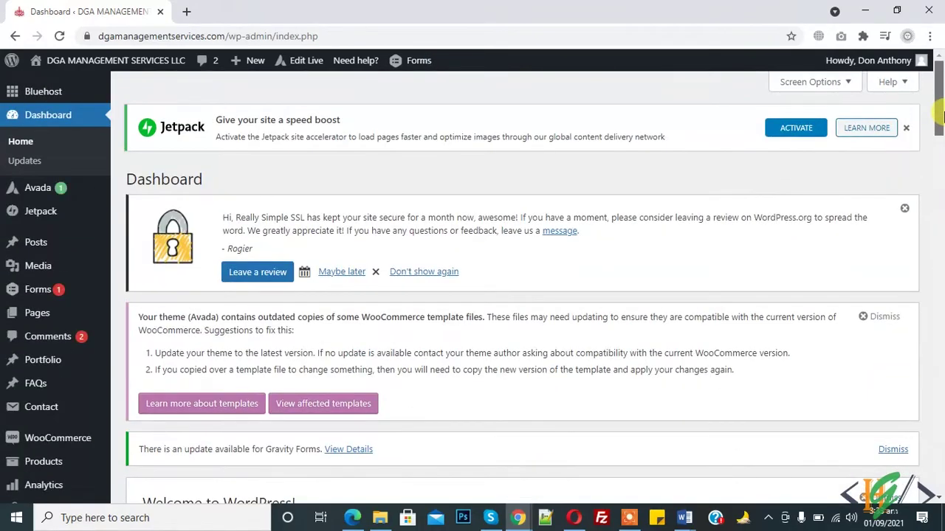
scroll(937, 118, down, 3)
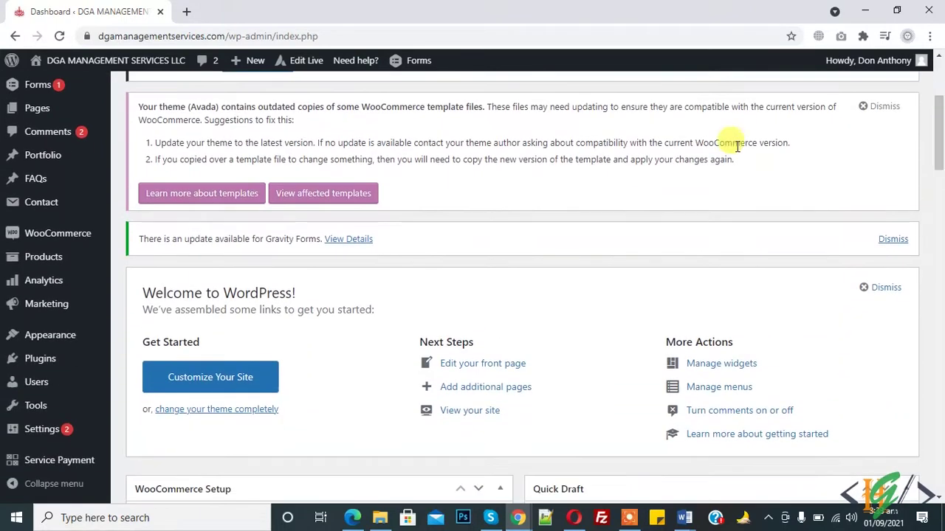
mouse_move(78, 362)
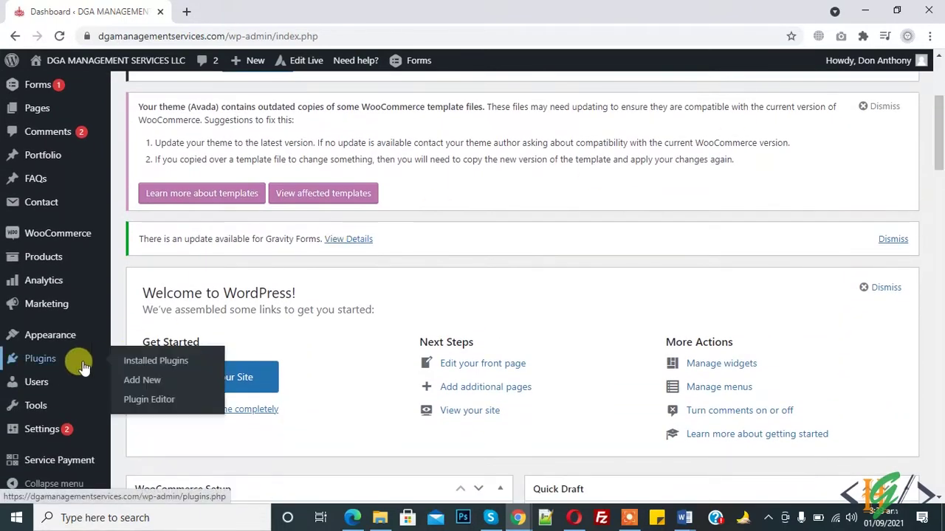
click(141, 386)
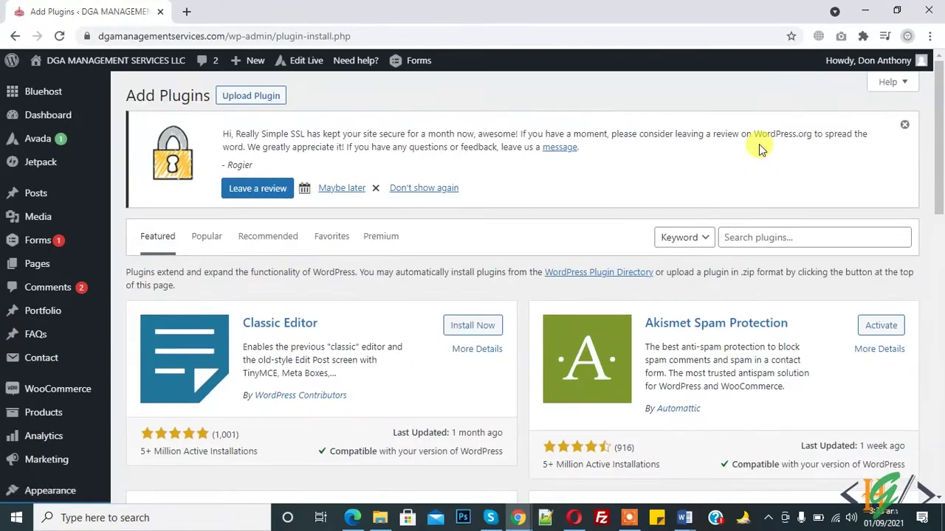
click(782, 238)
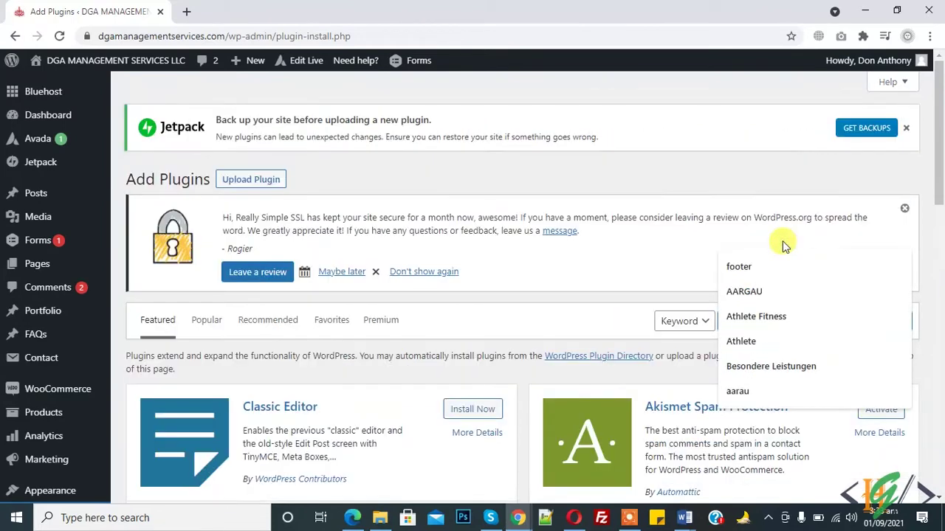
text(woocommer)
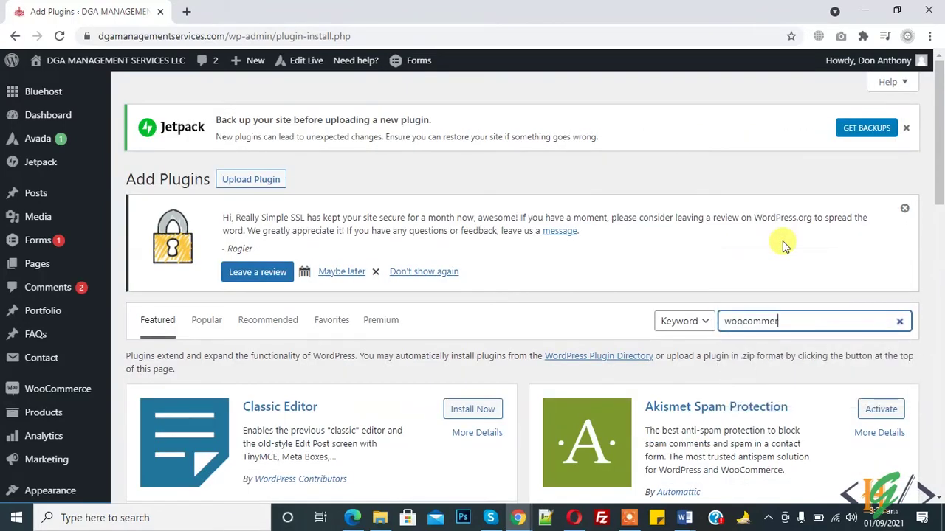
text(ce amazon pa)
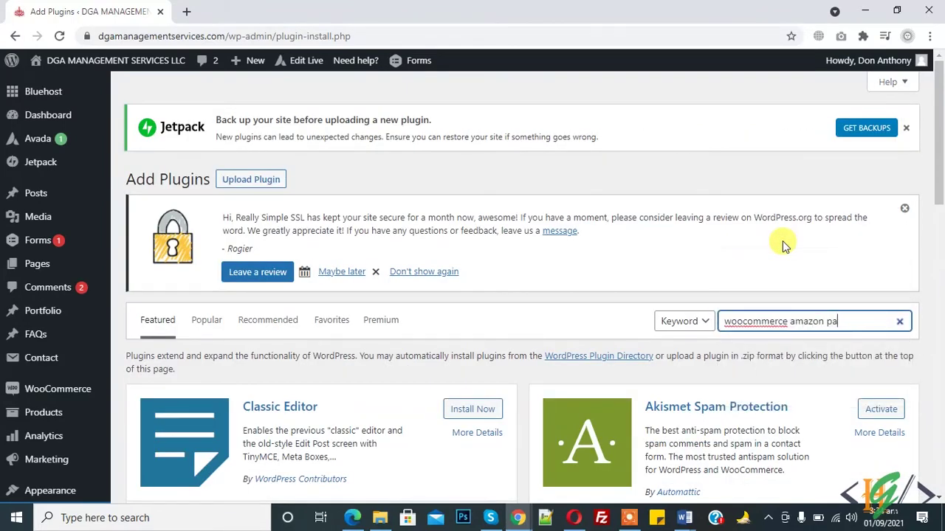
text(y)
- Install and activate the WooCommerce Amazon Pay plugin
scroll(782, 241, down, 1)
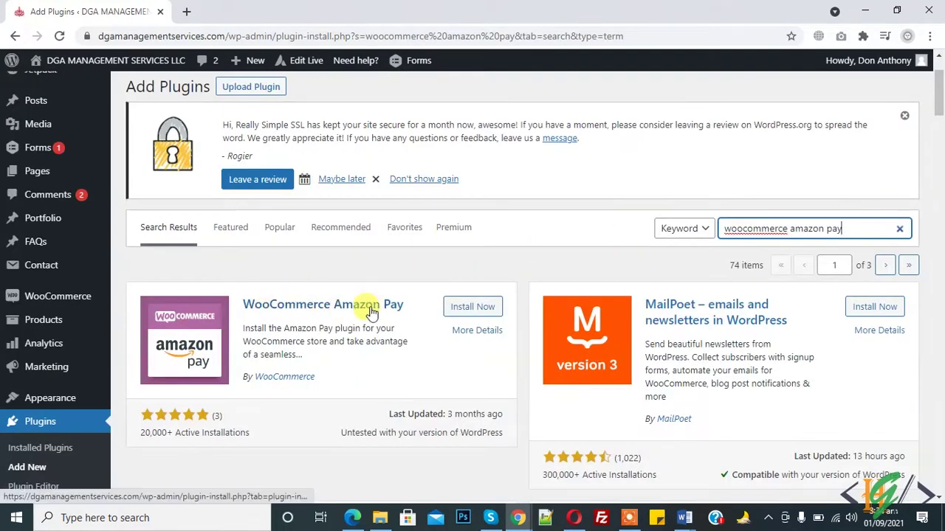
click(463, 307)
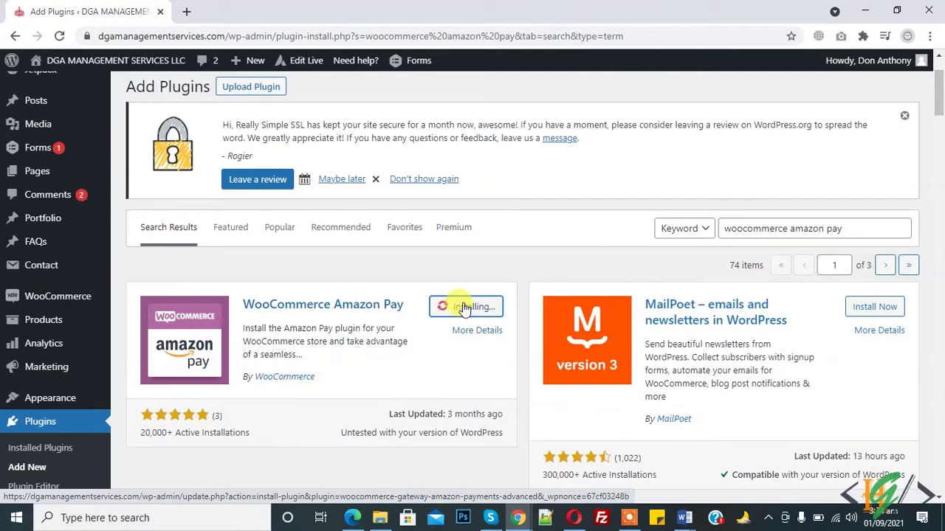
click(478, 313)
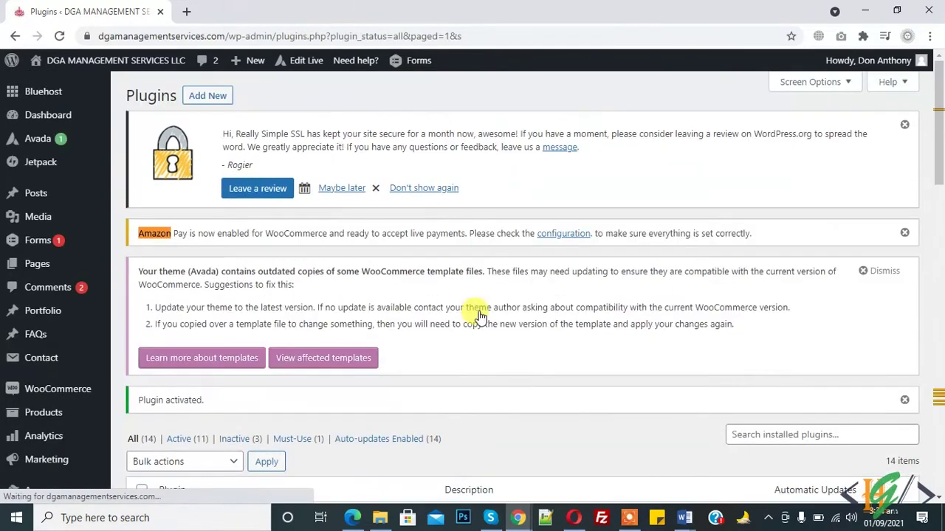
- Open the WooCommerce Amazon Pay plugin's settings and start connecting a merchant account with United States as the payment region
drag(942, 132, 942, 405)
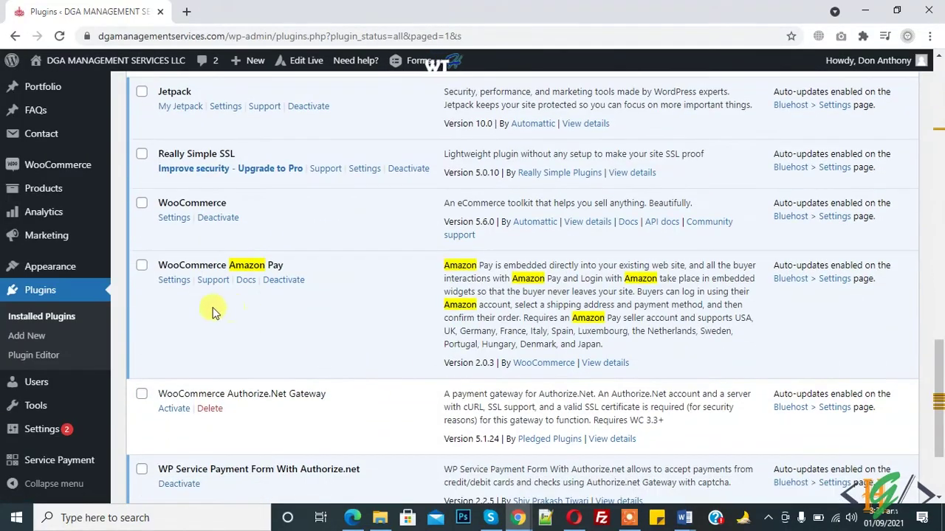
click(172, 283)
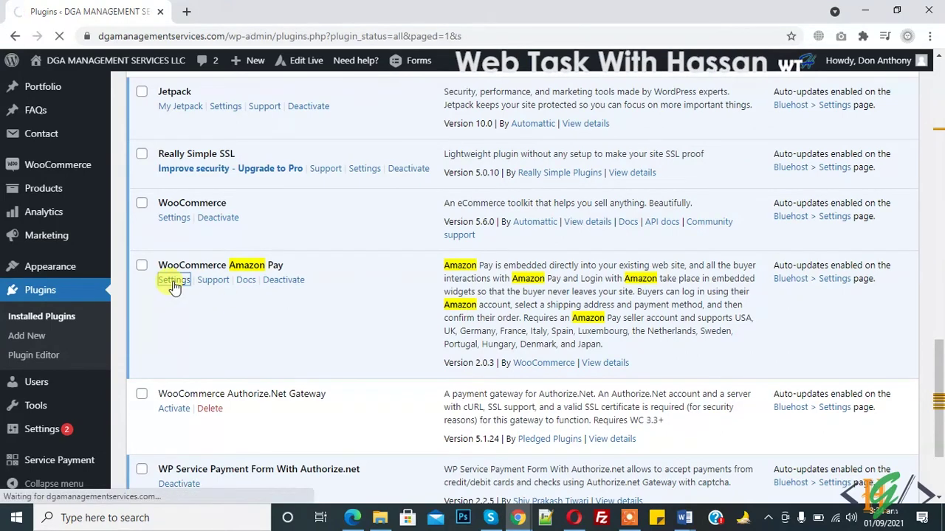
scroll(942, 168, down, 3)
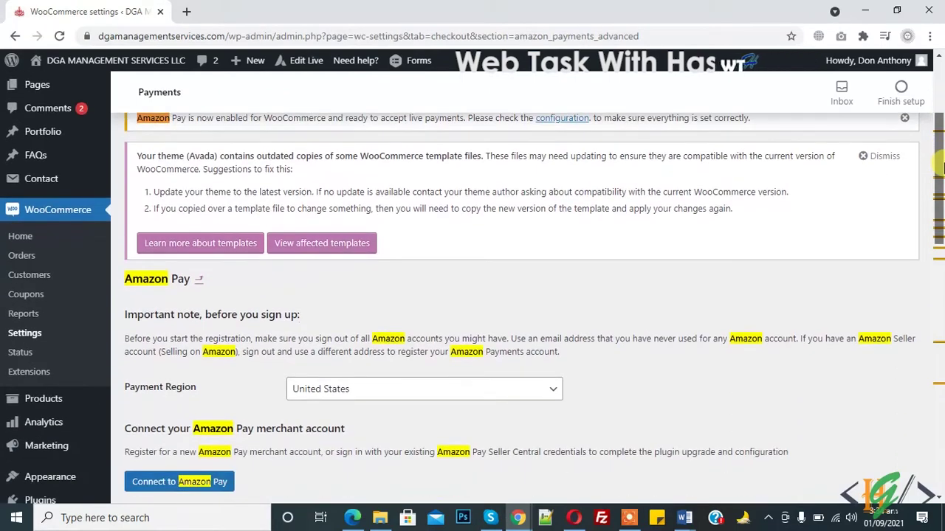
scroll(942, 169, down, 2)
scroll(942, 171, up, 3)
scroll(941, 175, down, 1)
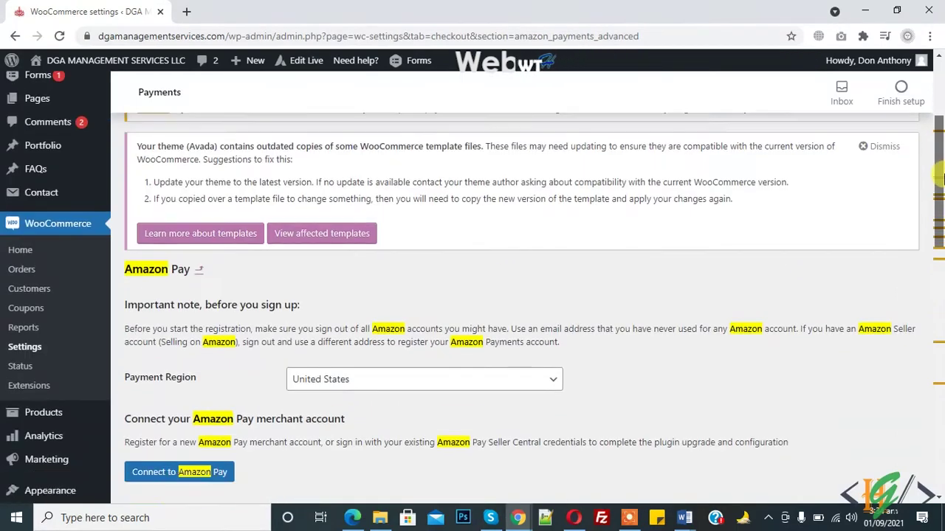
scroll(942, 177, down, 3)
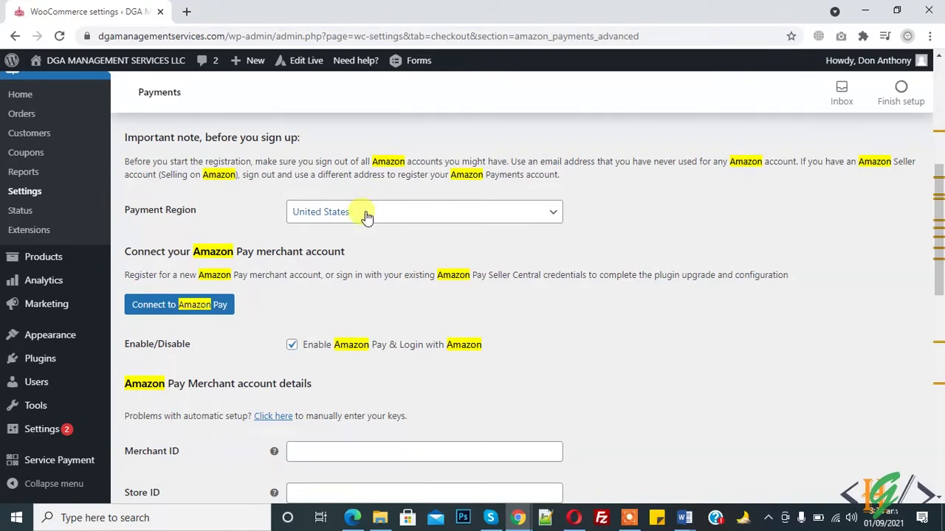
click(367, 215)
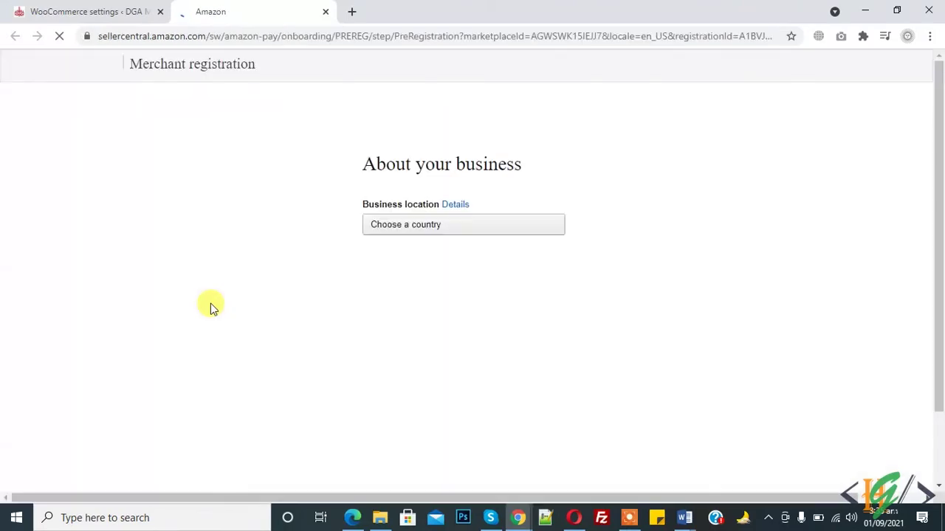
- Set the business location to United States and answer Yes to the registered business owner being a U.S. person
click(391, 235)
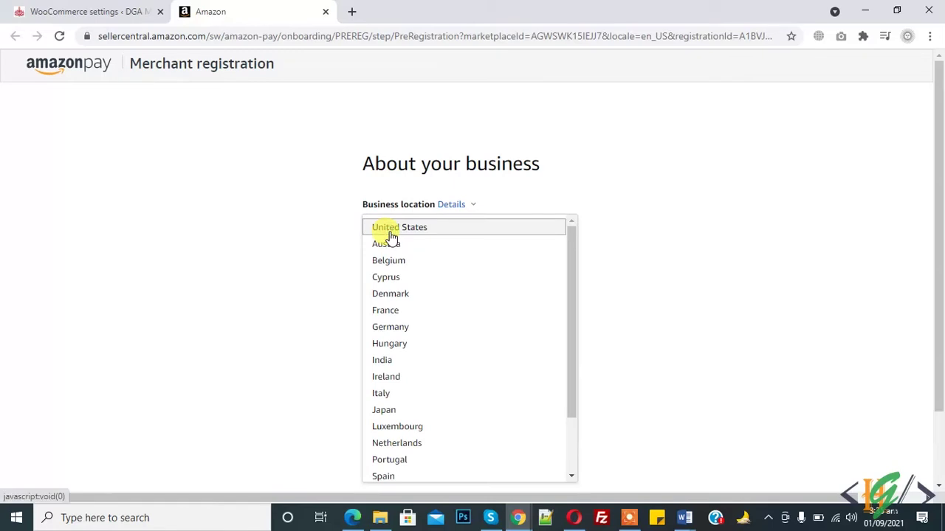
click(391, 229)
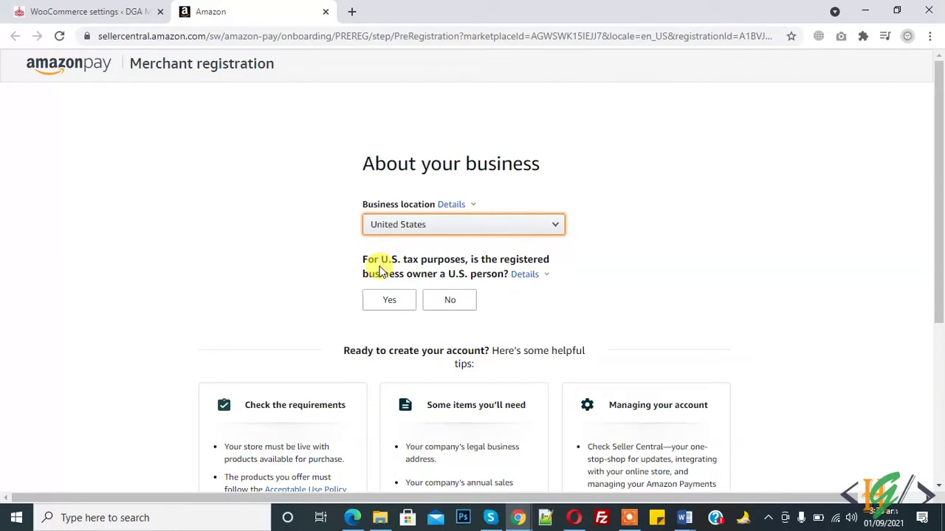
click(386, 300)
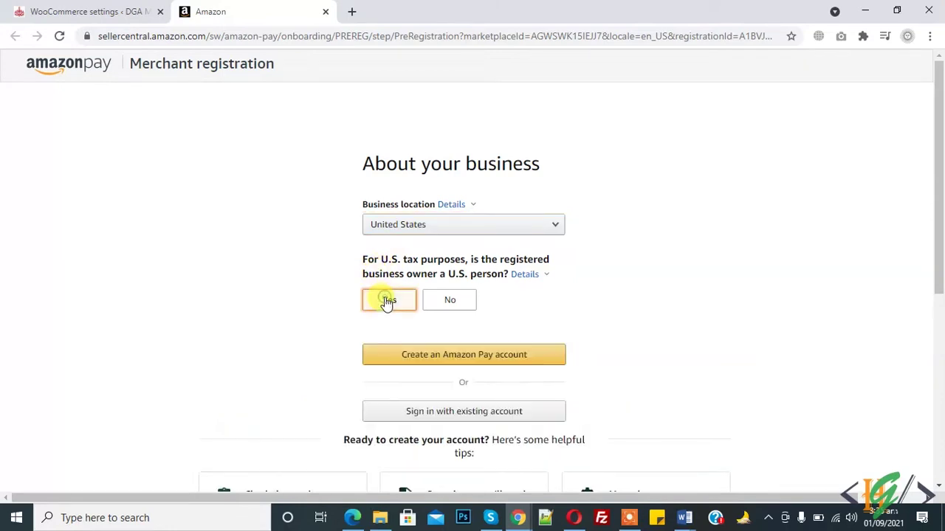
- Sign in to Amazon Pay merchant registration with the existing seller account
scroll(940, 266, down, 1)
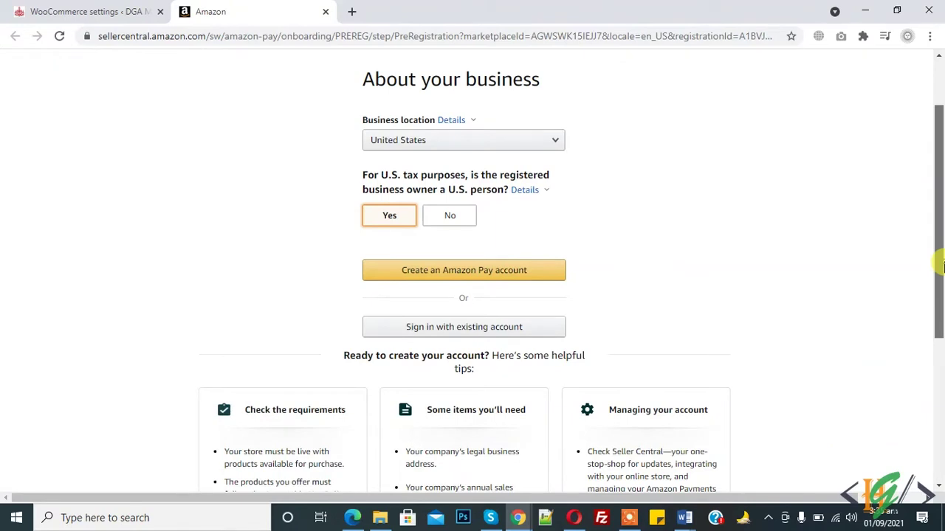
scroll(940, 266, down, 1)
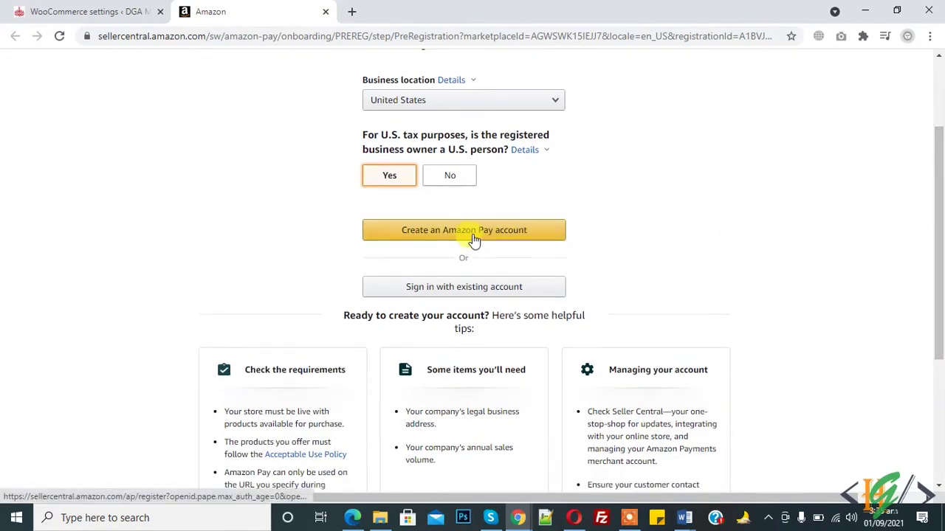
click(453, 294)
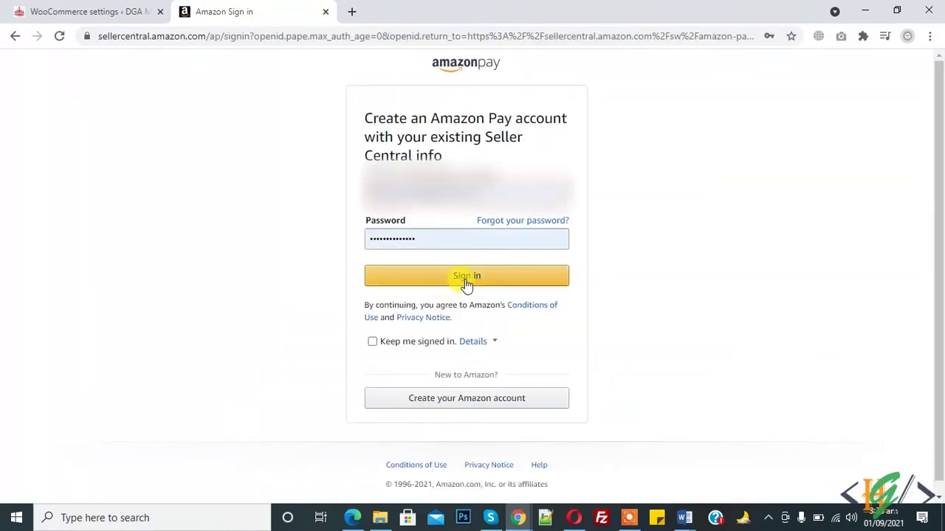
click(463, 282)
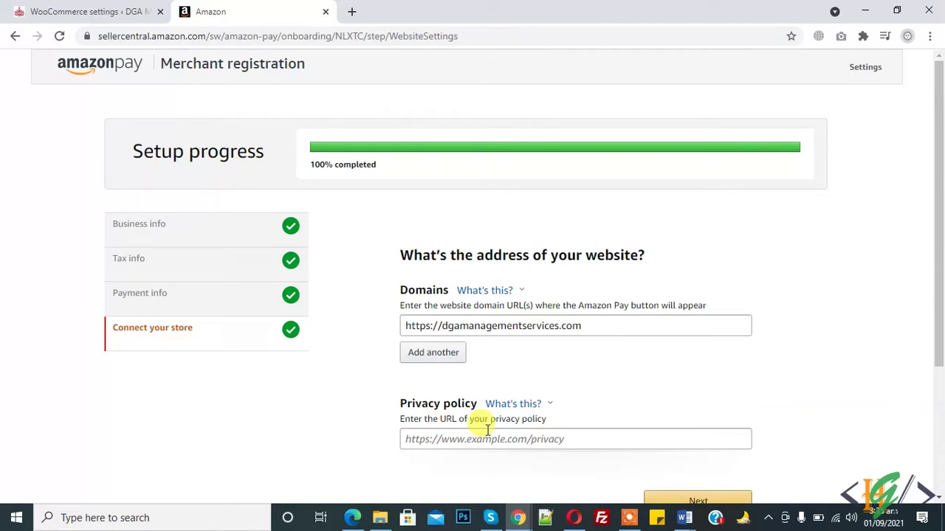
- Open the privacy policy page of dgamanagementservices.com in a new browser tab to get its URL
click(352, 11)
text(dga)
key(Right)
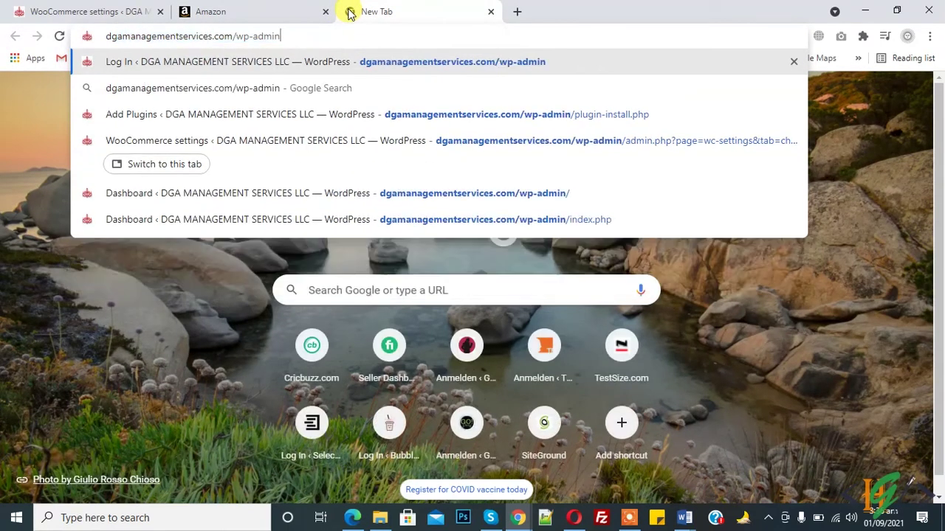
key(BackSpace)
key(BackSpace)
key(BackSpace)
key(BackSpace)
key(BackSpace)
key(BackSpace)
key(BackSpace)
key(BackSpace)
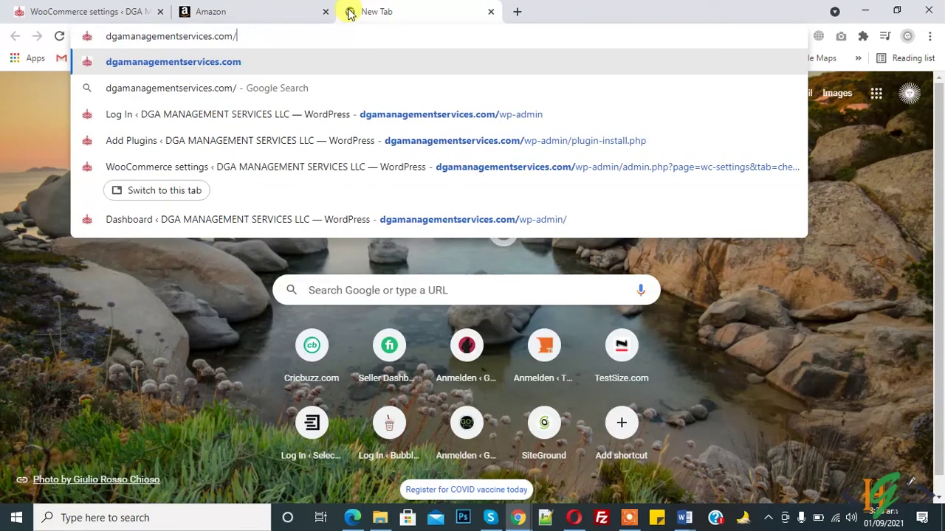
text(pr)
key(Down)
key(Down)
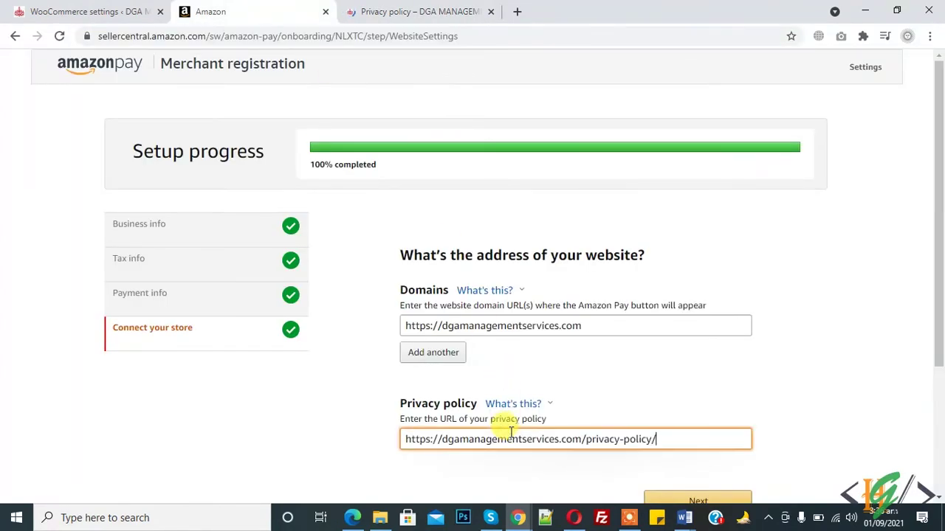
scroll(904, 324, down, 2)
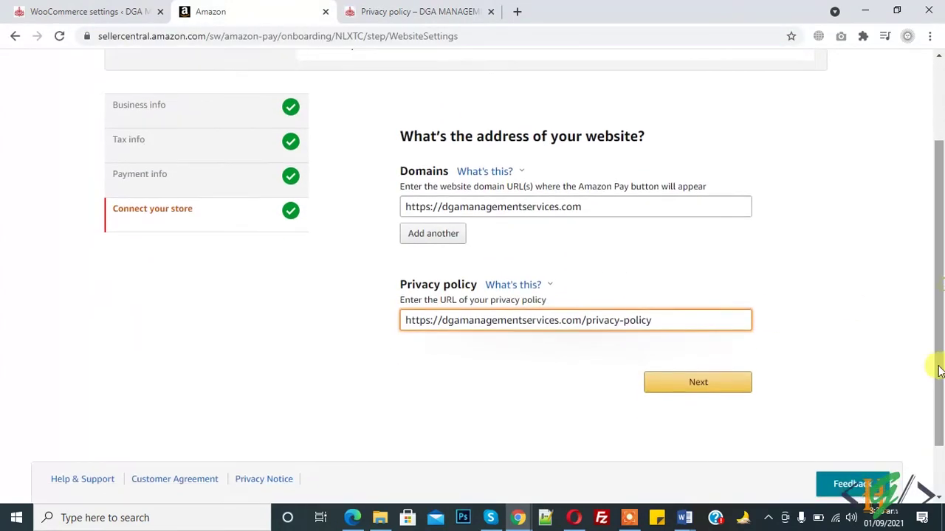
click(731, 384)
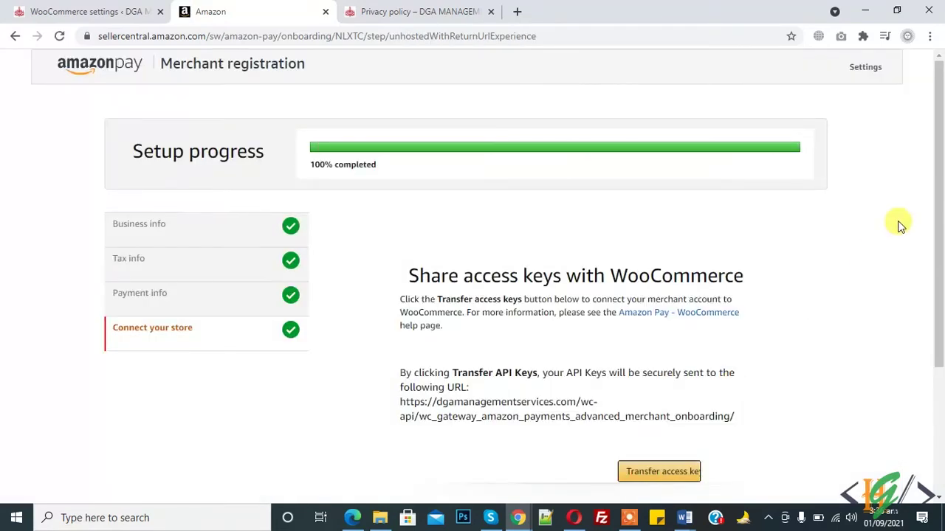
- Transfer the Amazon Pay access keys to WooCommerce
scroll(900, 225, down, 2)
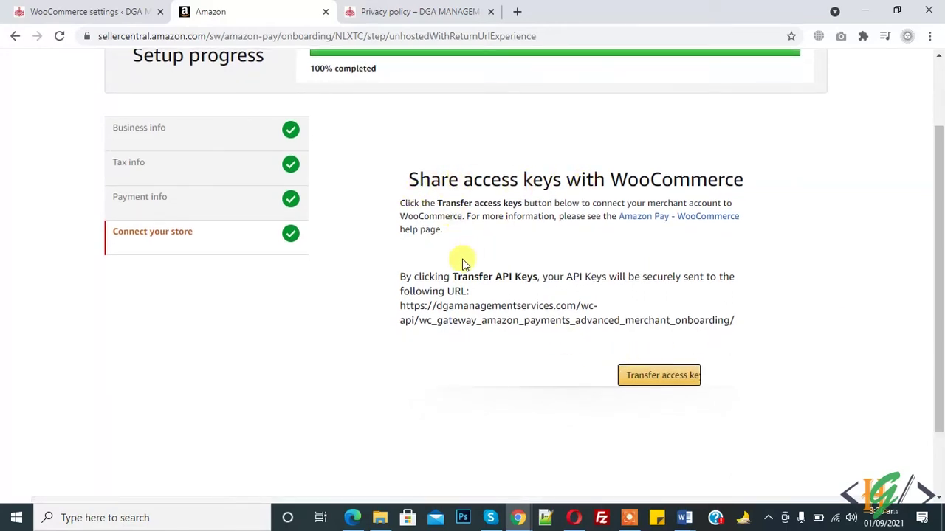
click(668, 386)
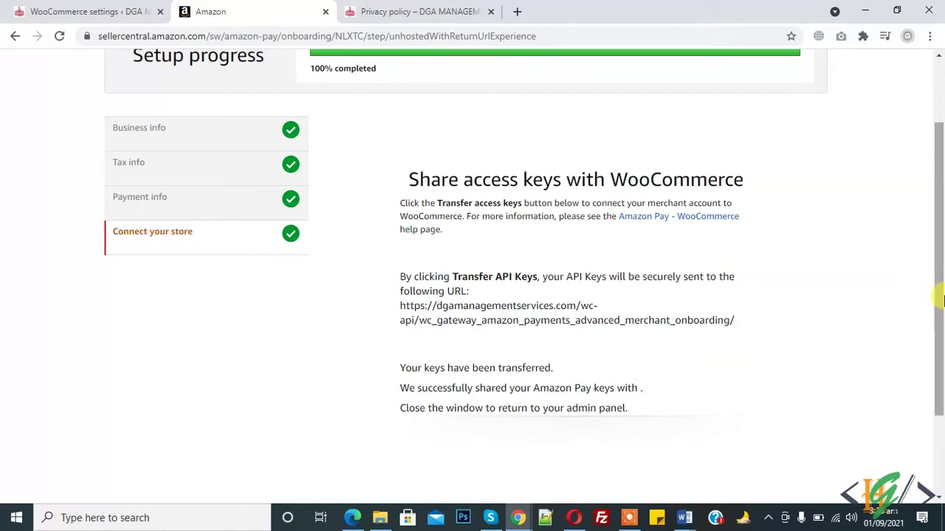
drag(938, 295, 939, 344)
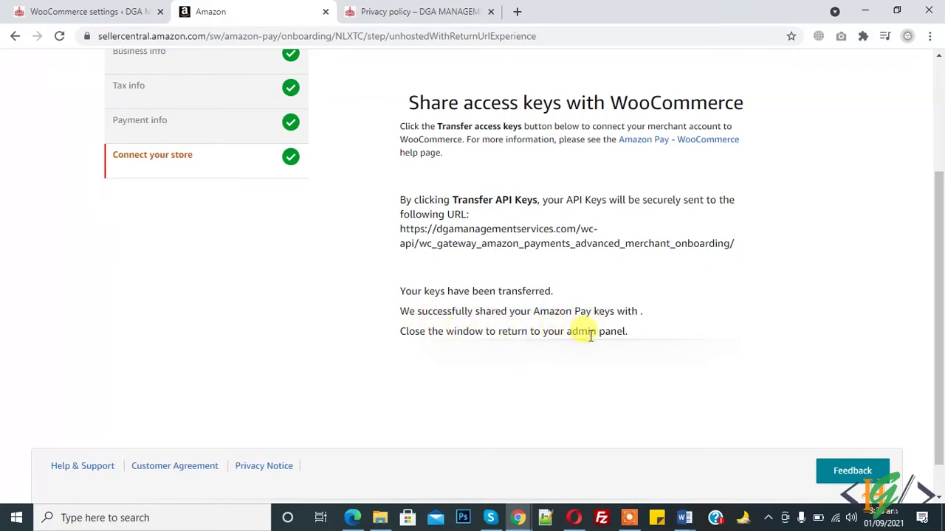
scroll(941, 310, up, 3)
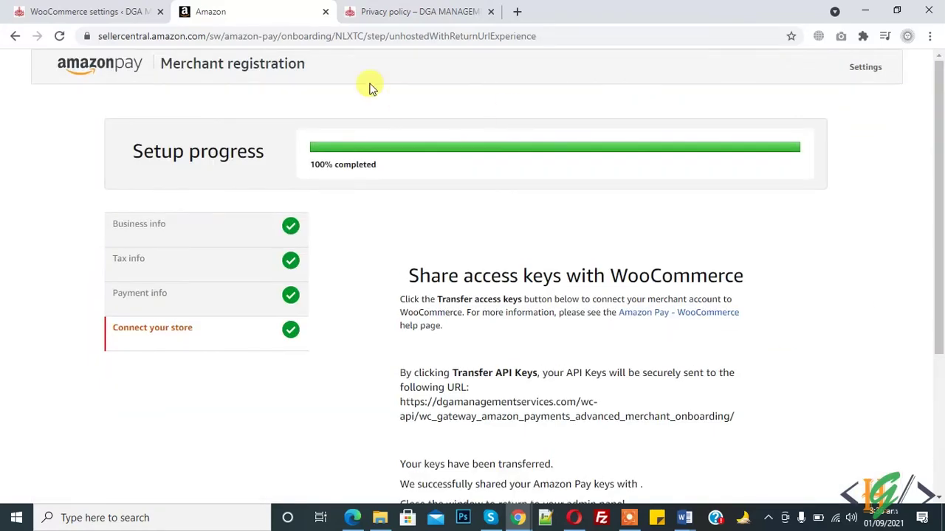
- Return to the WooCommerce Amazon Pay settings and review the merchant account details and advanced configuration fields
click(129, 8)
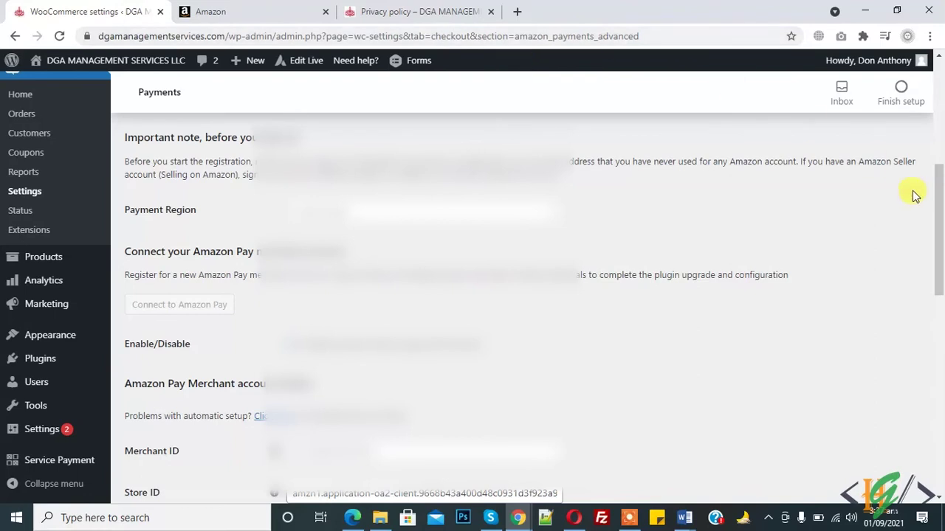
scroll(941, 316, down, 3)
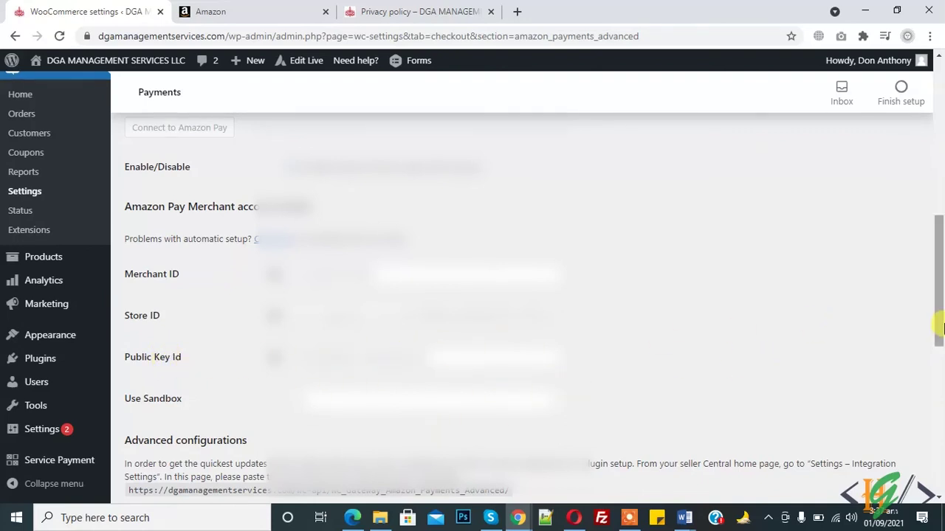
drag(937, 320, 939, 373)
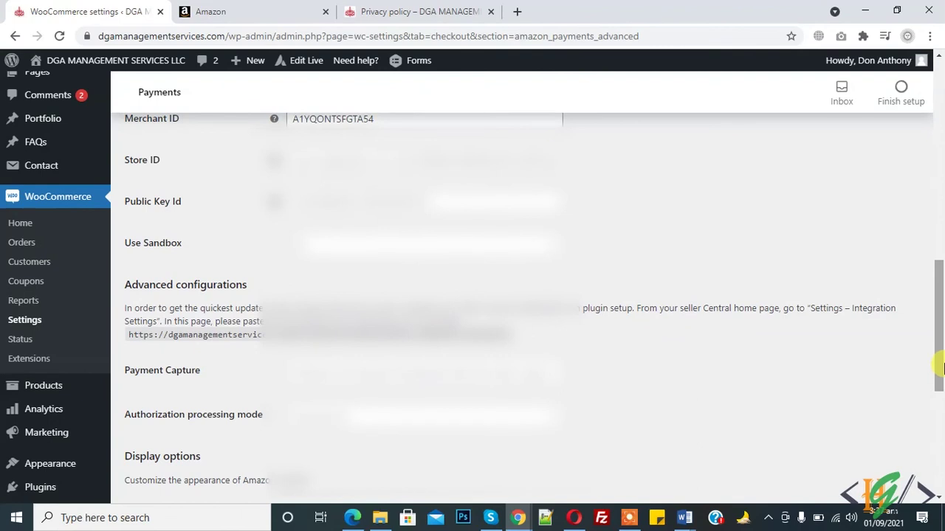
drag(940, 368, 939, 285)
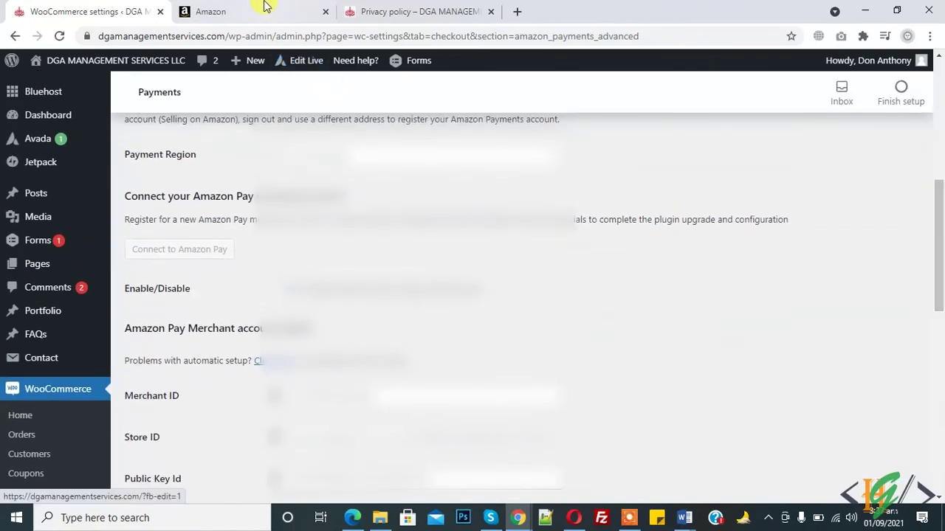